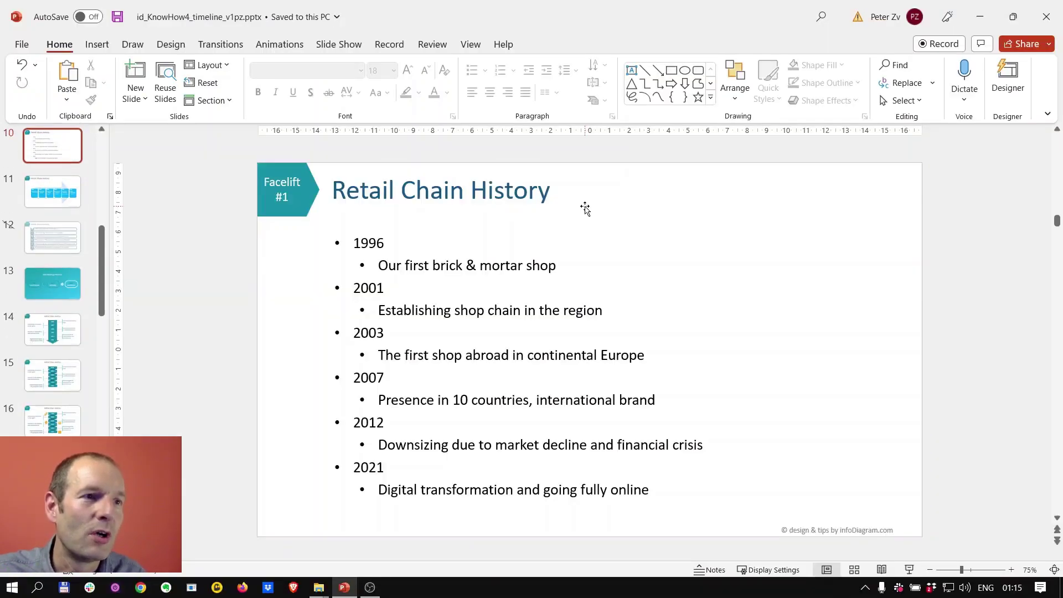
scroll(55, 174, up, 3)
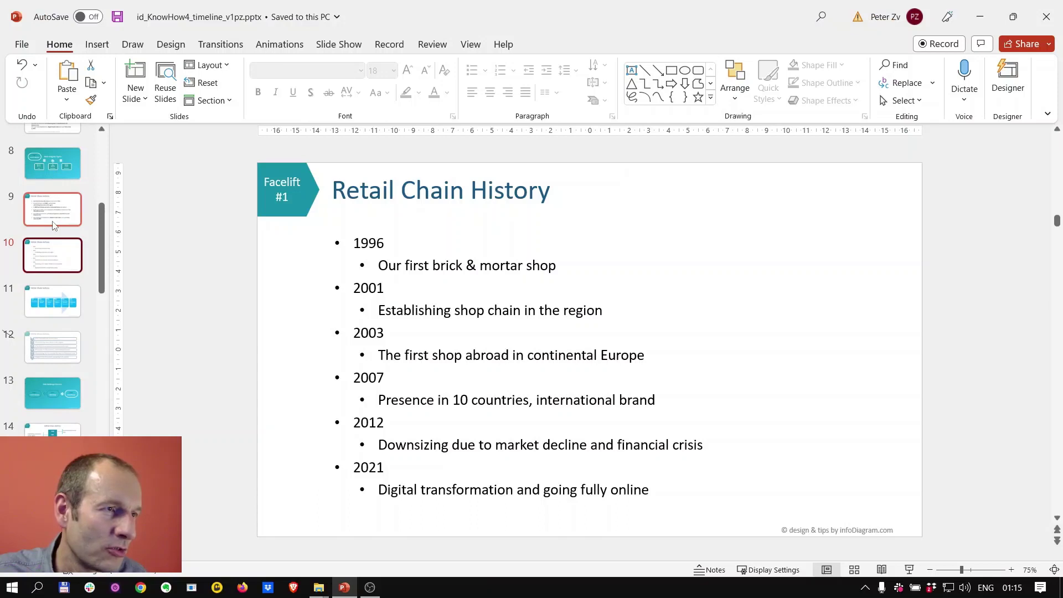
key(Up)
scroll(56, 242, up, 1)
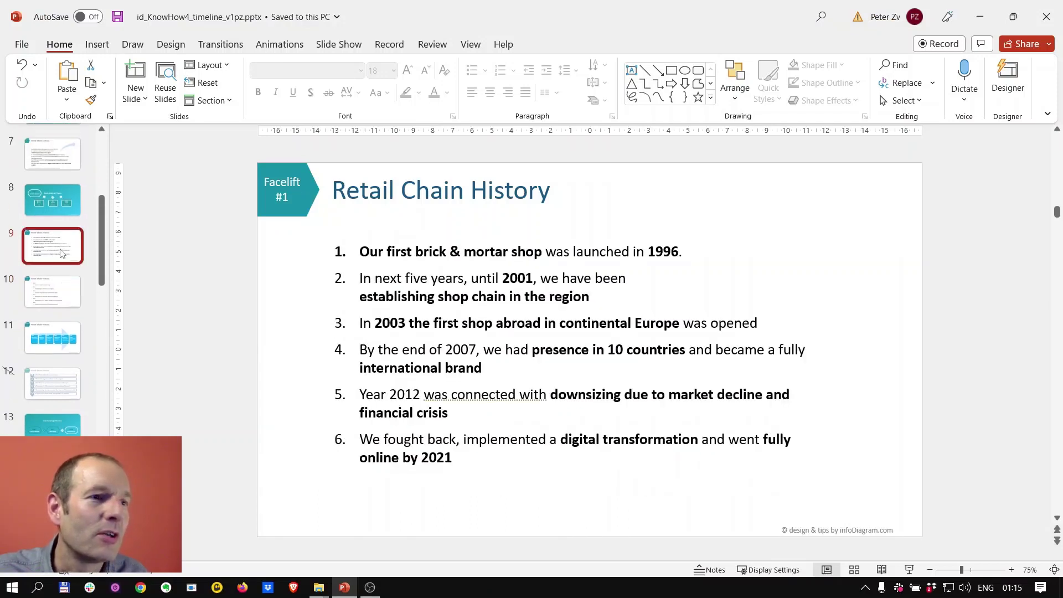
click(408, 252)
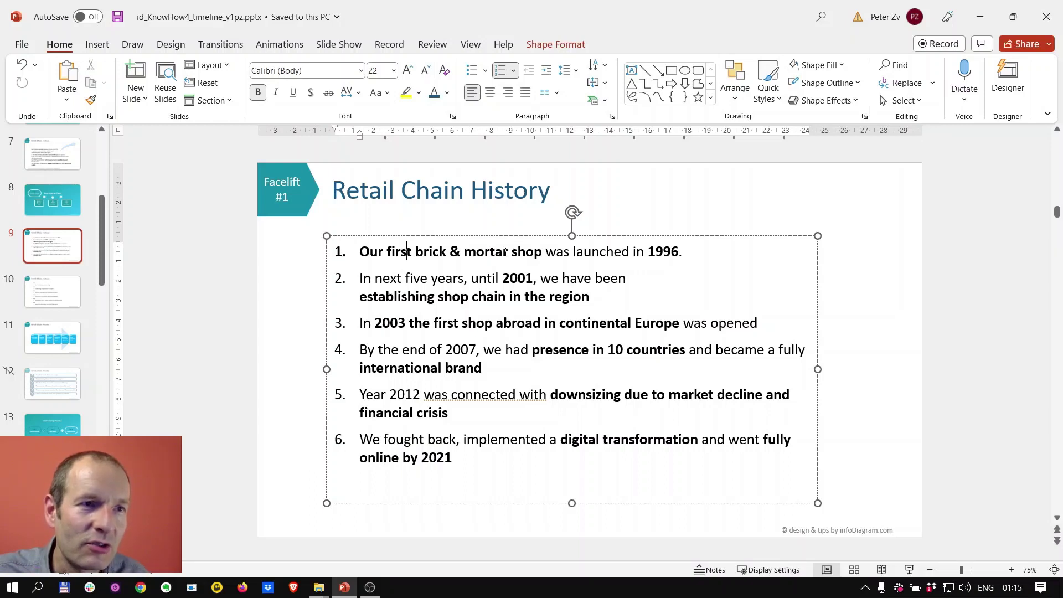
drag(554, 250, 631, 254)
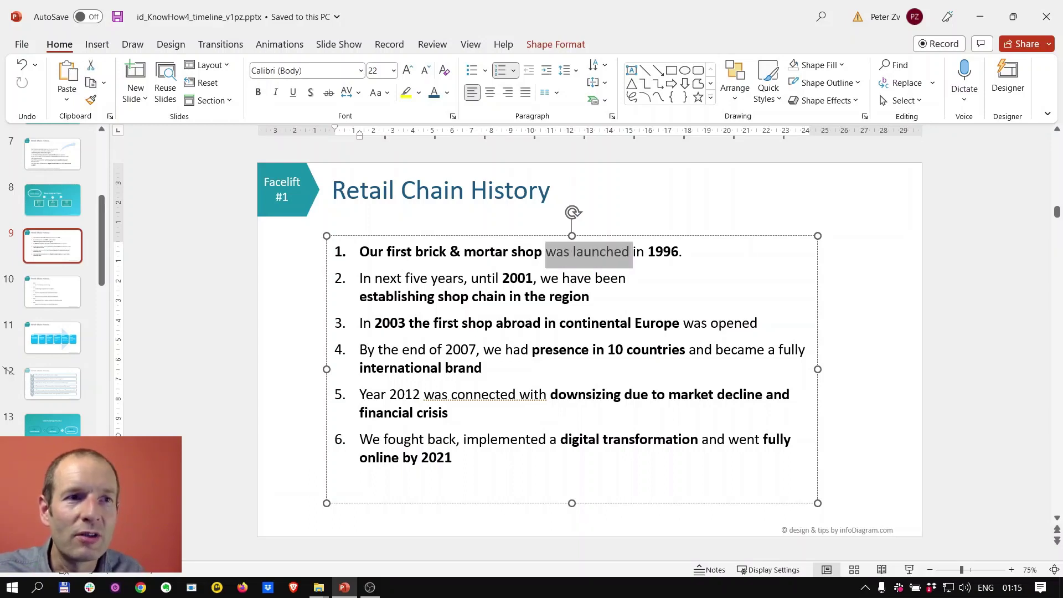
click(570, 258)
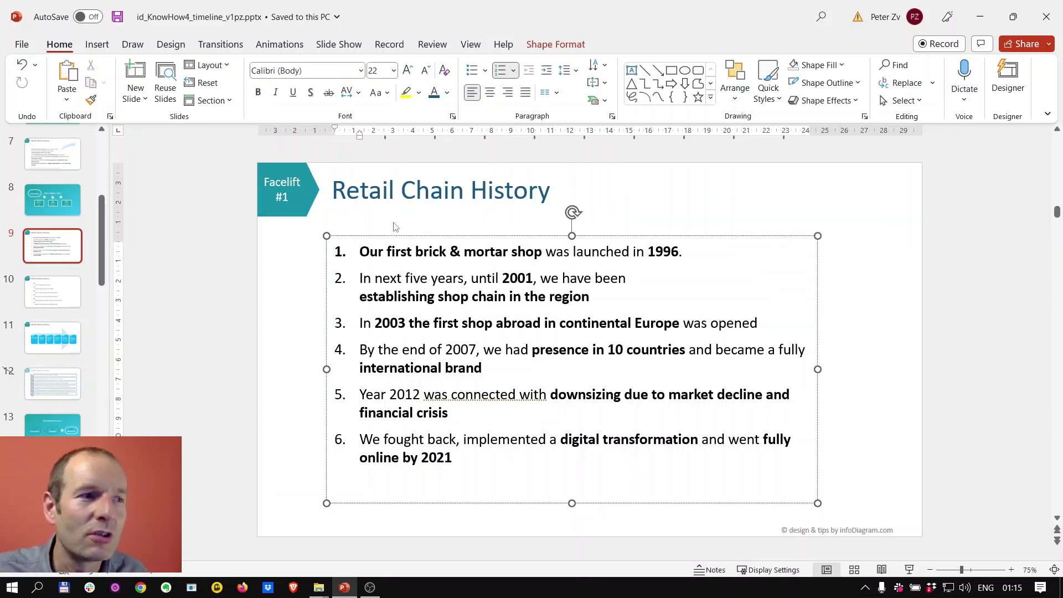
click(54, 295)
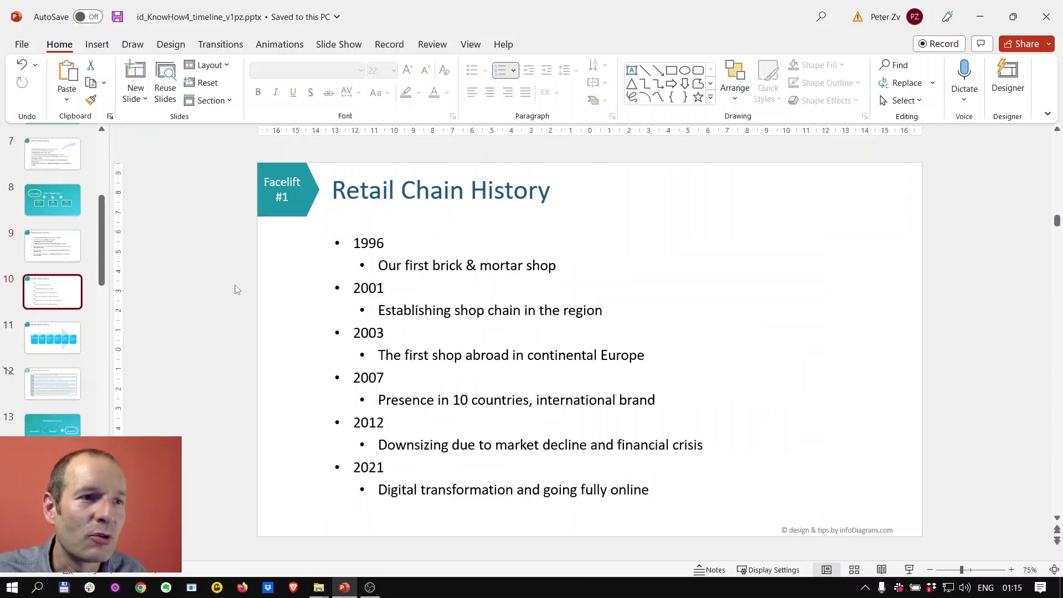
click(361, 243)
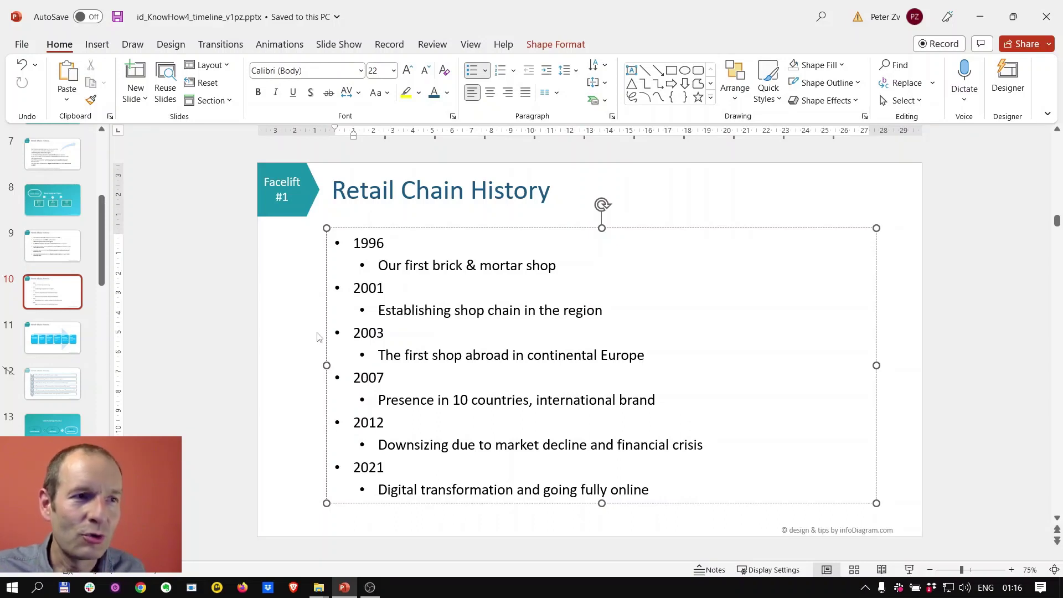
key(Down)
key(Down)
key(Down)
key(Down)
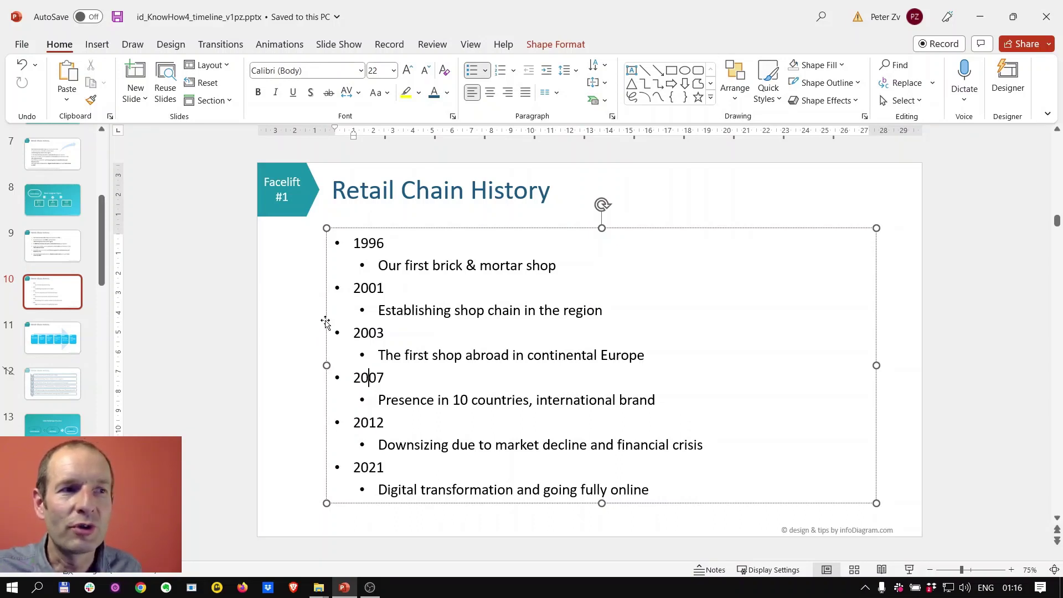
click(55, 306)
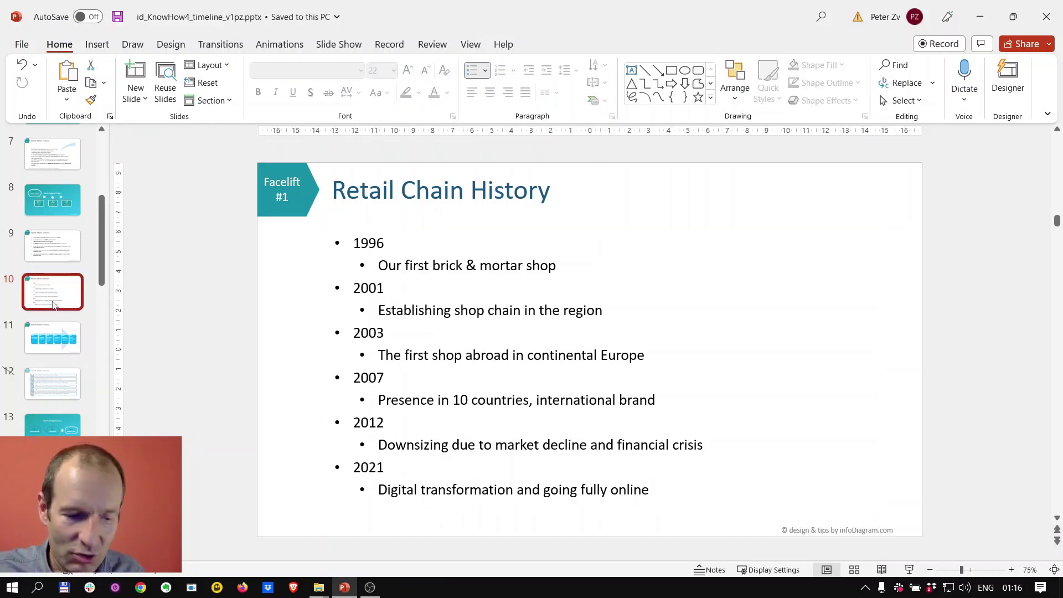
Step: Duplicate slide 10, select its year bullet list, and preview SmartArt conversions like Vertical Block List
key(ctrl+d)
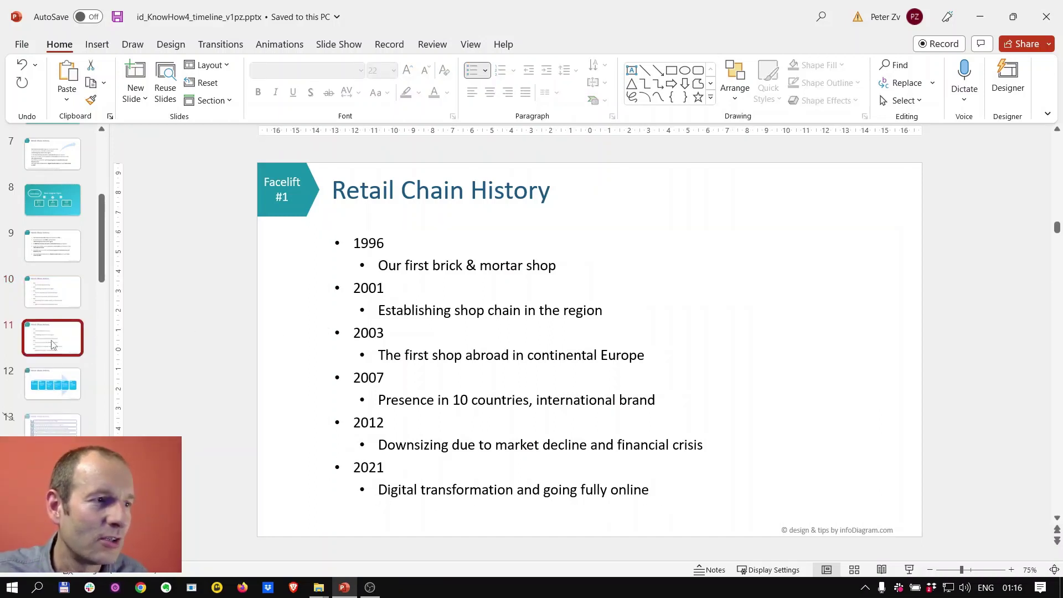
click(374, 269)
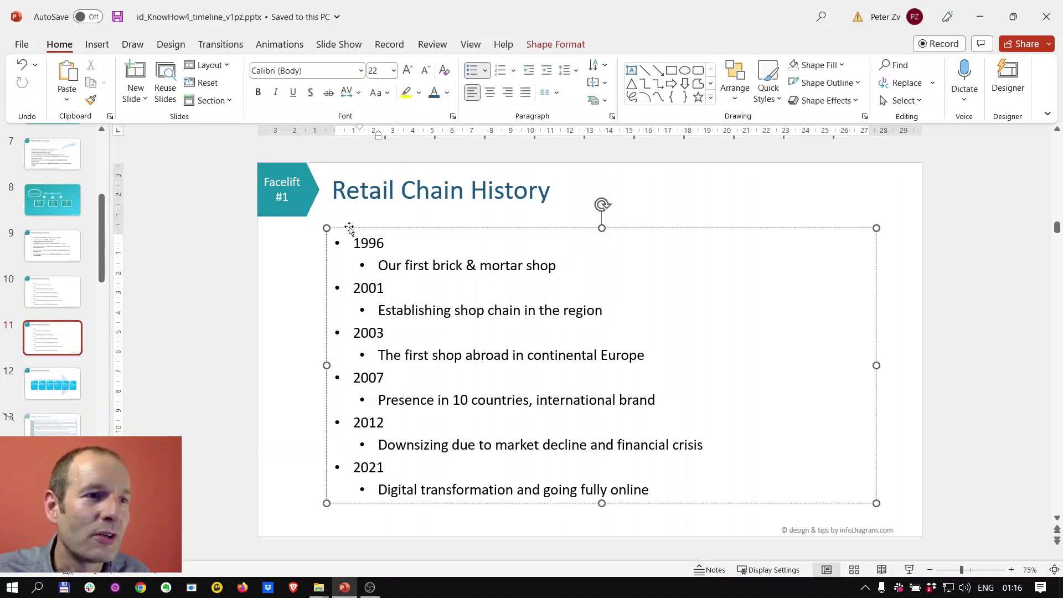
click(350, 229)
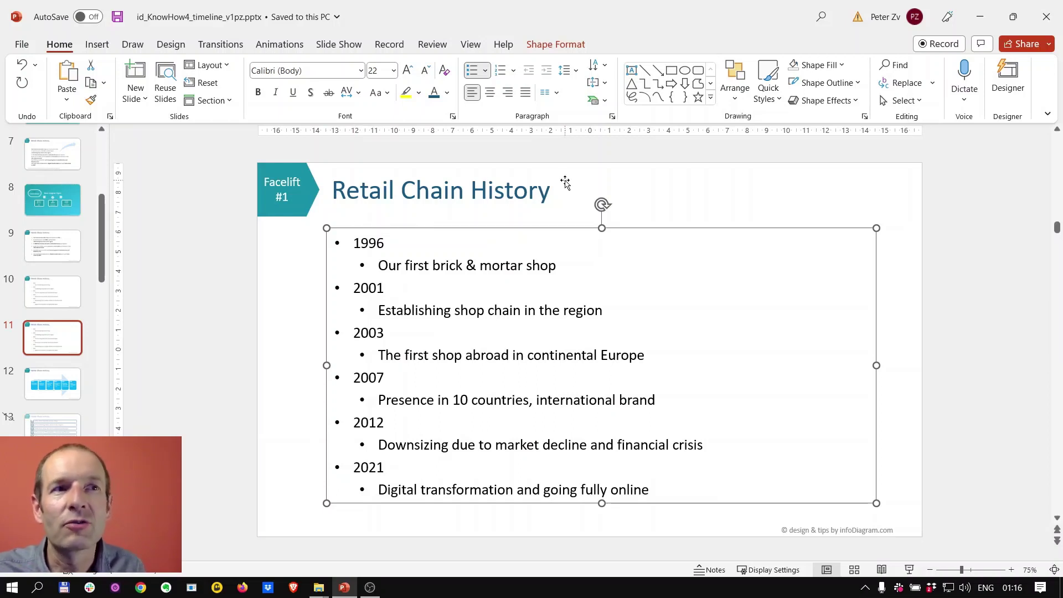
click(606, 104)
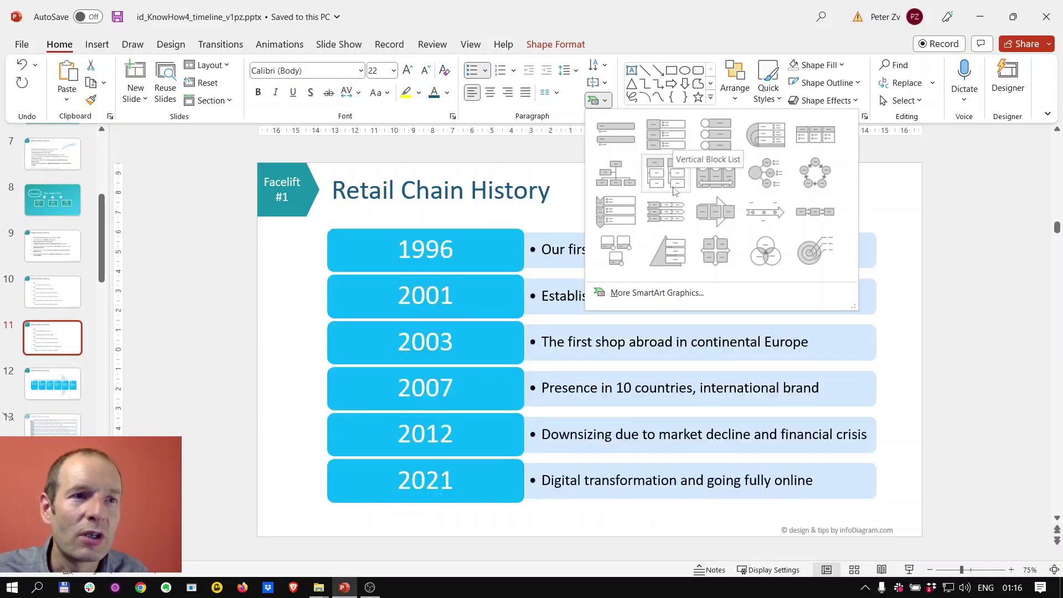
Step: Convert the copied year list into a Vertical Block List SmartArt, briefly showing the Text Pane
click(669, 133)
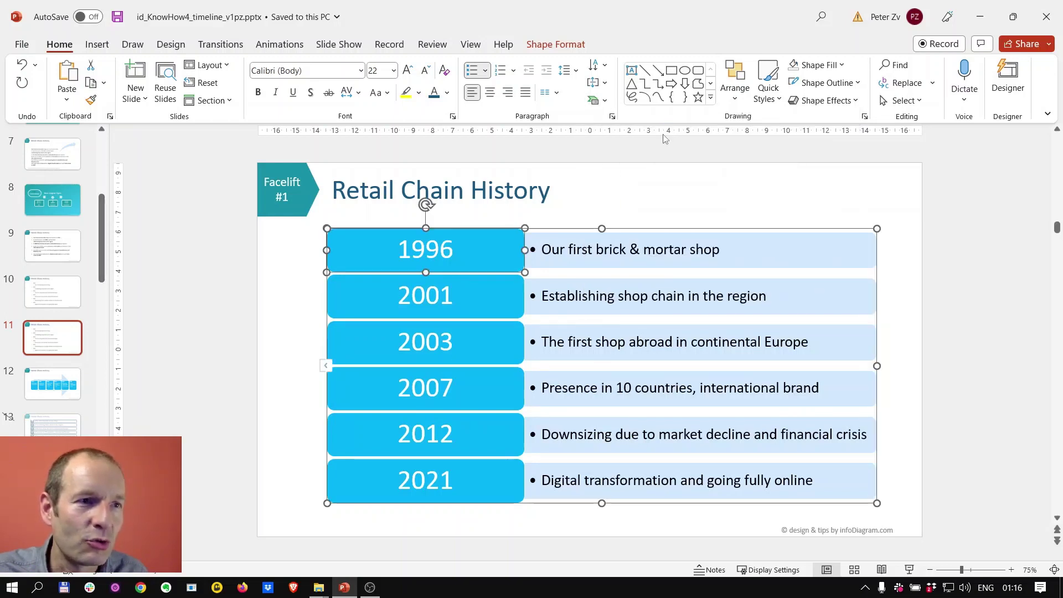
click(326, 366)
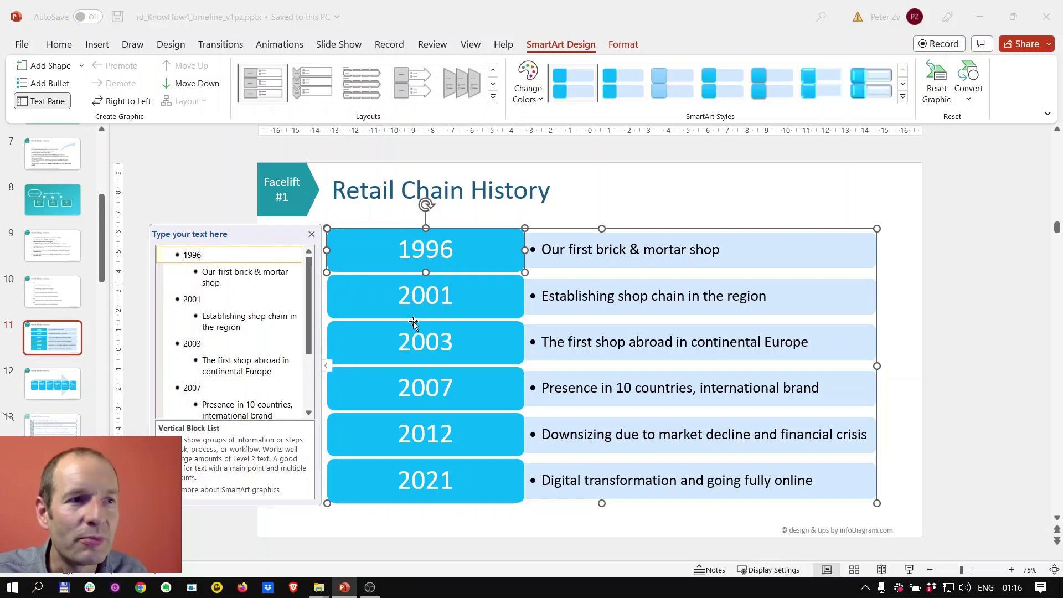
click(311, 234)
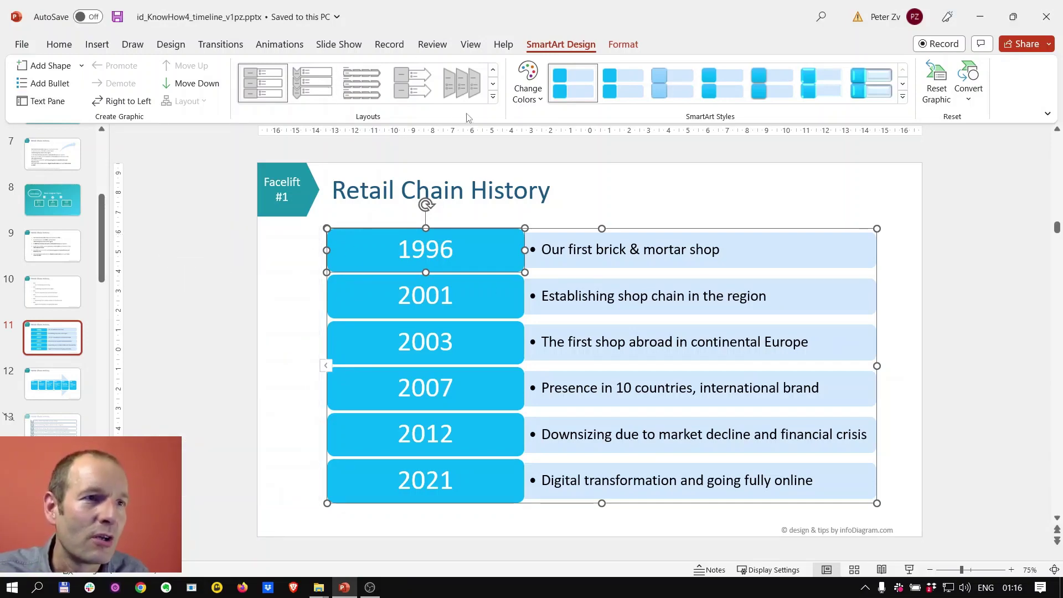
click(493, 98)
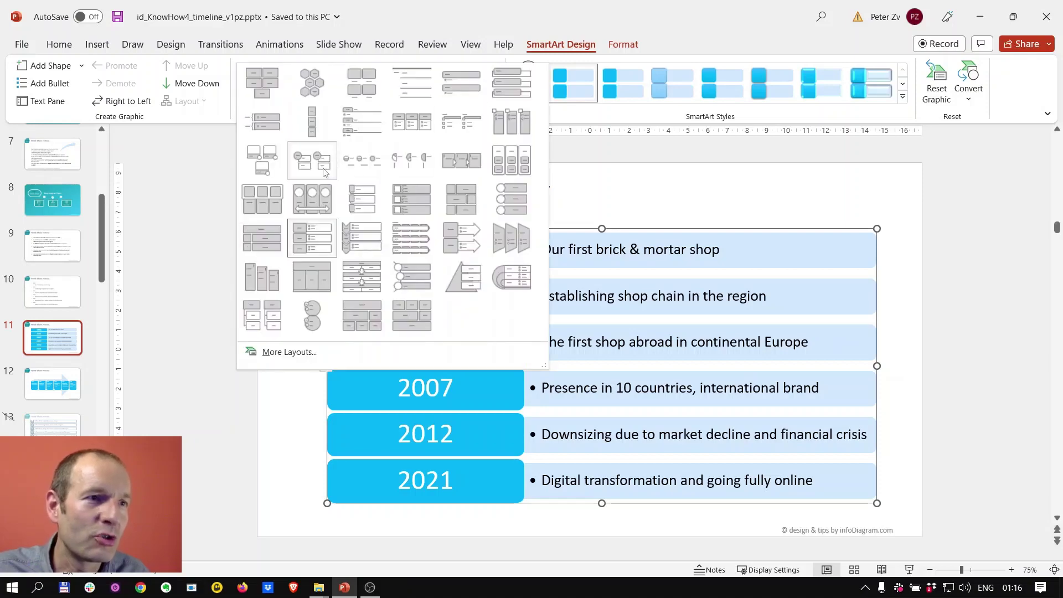
Step: Change the SmartArt to the Continuous Block Process layout from the Process category
click(283, 353)
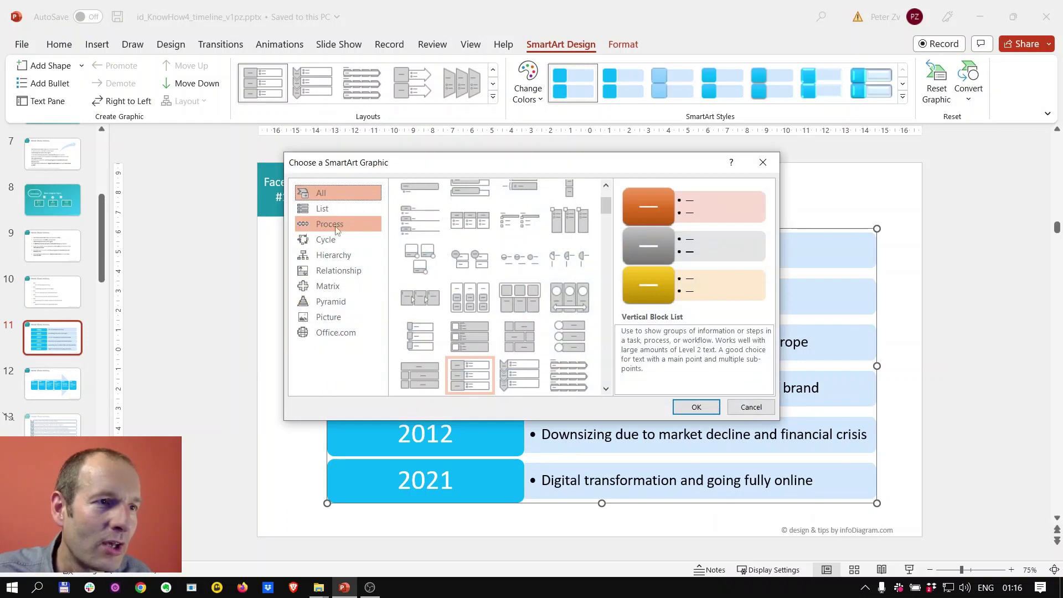
click(329, 225)
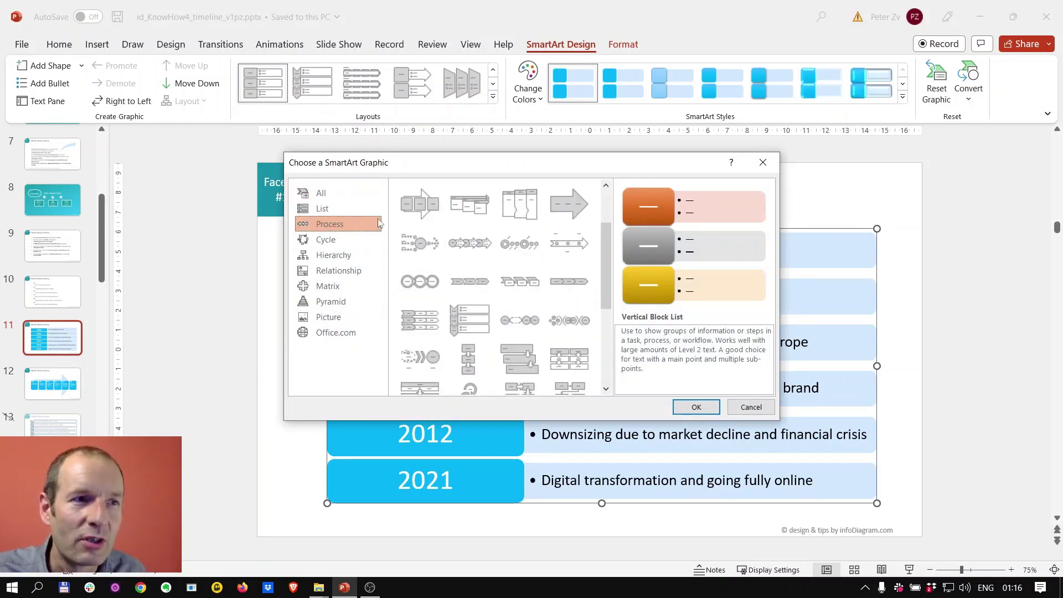
click(419, 204)
click(688, 409)
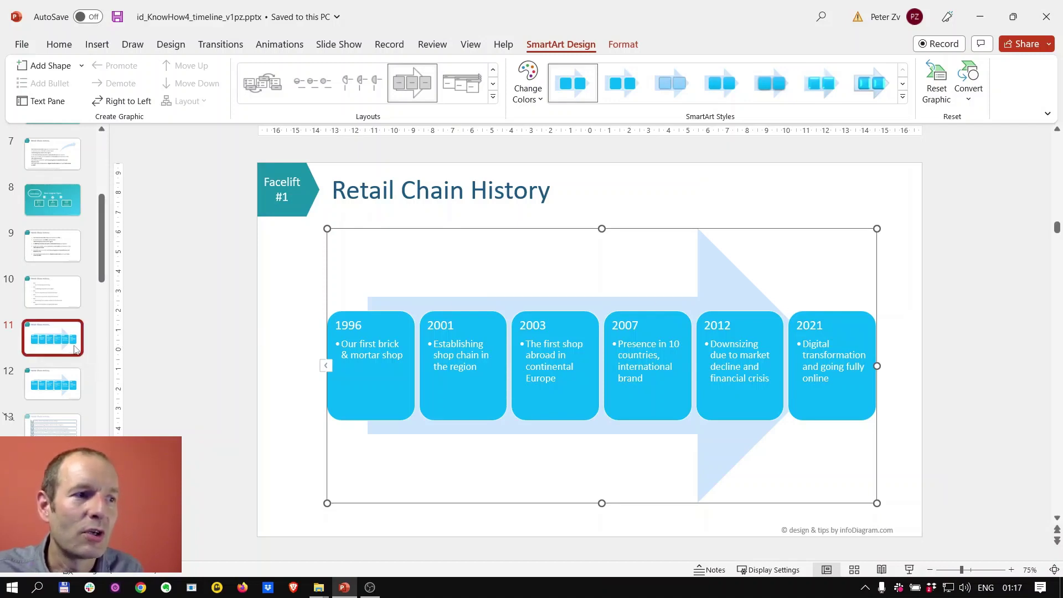
Step: Try a vertical arrow layout, then settle on Vertical Chevron List for the year timeline
click(493, 97)
click(271, 231)
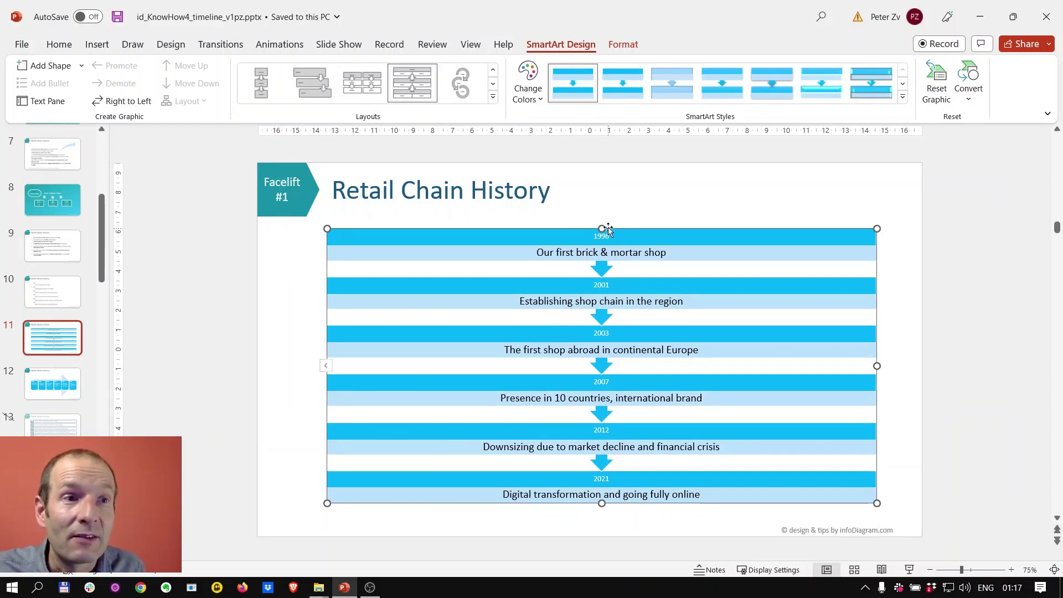
click(492, 85)
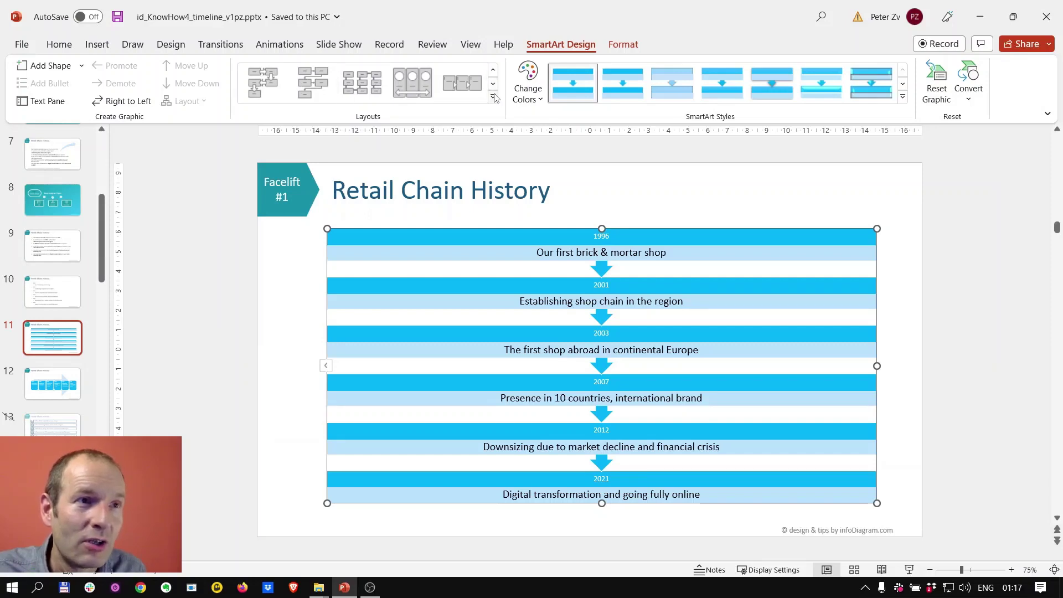
click(493, 97)
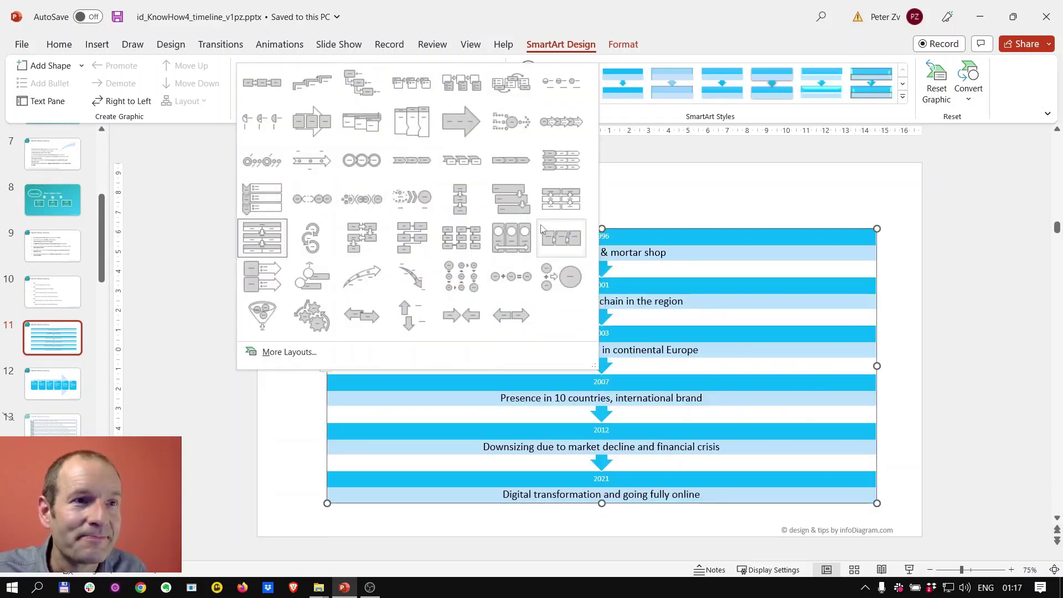
click(261, 198)
click(391, 244)
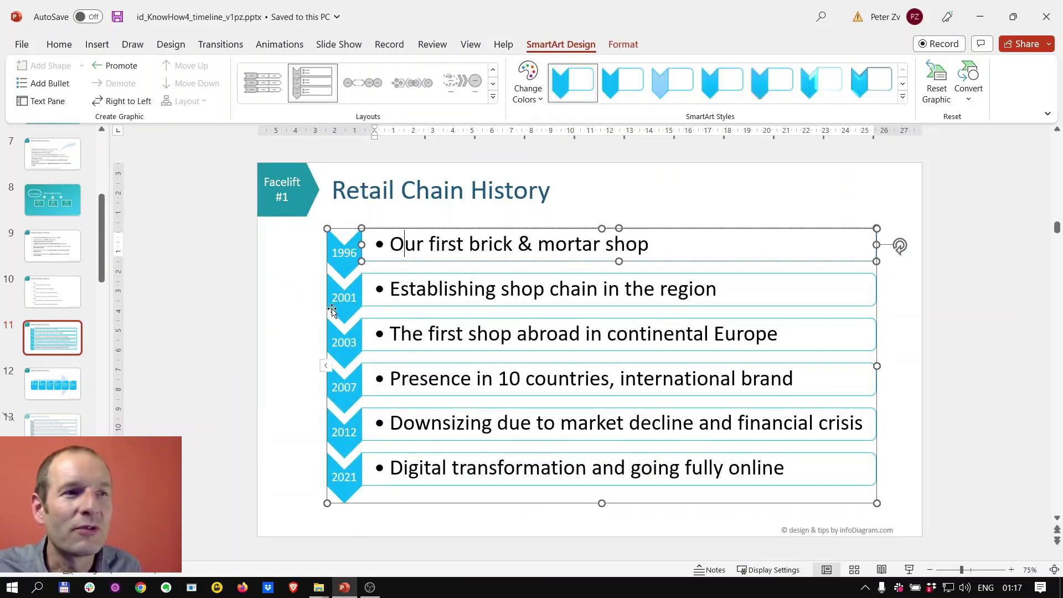
click(361, 290)
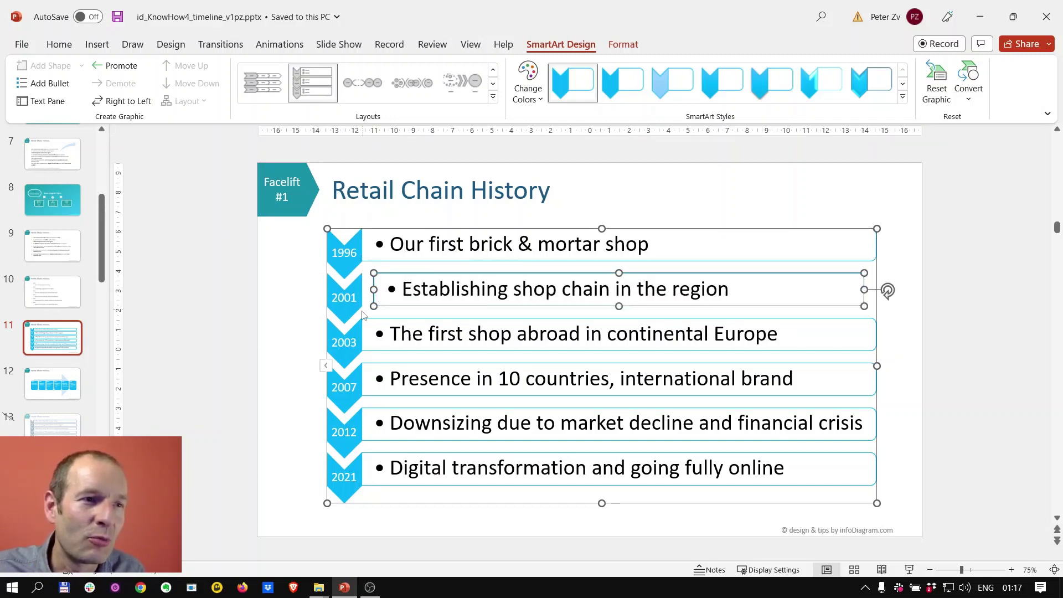
click(357, 295)
drag(361, 299, 393, 299)
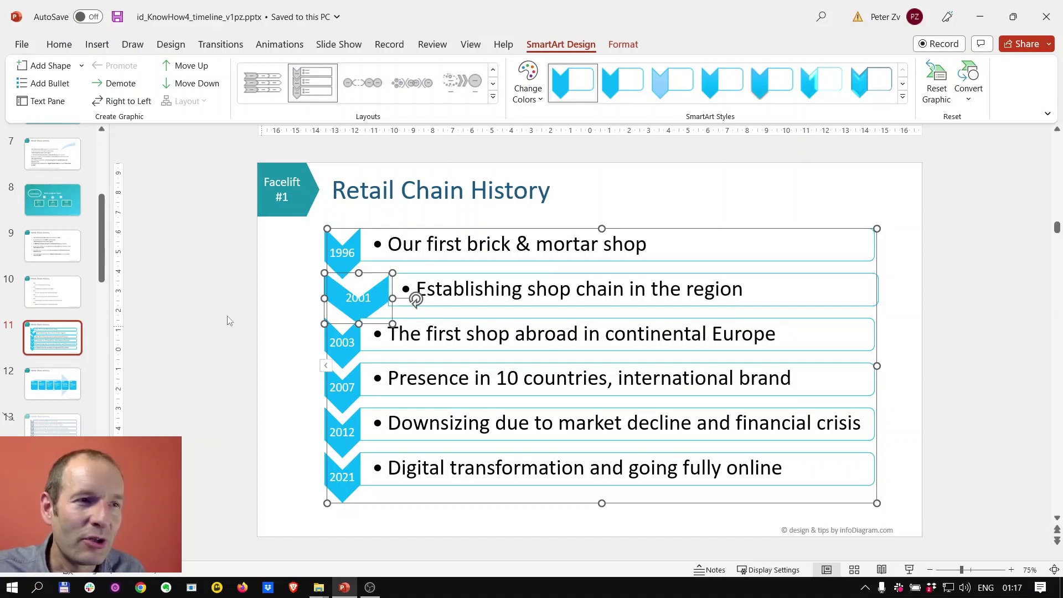
key(ctrl+z)
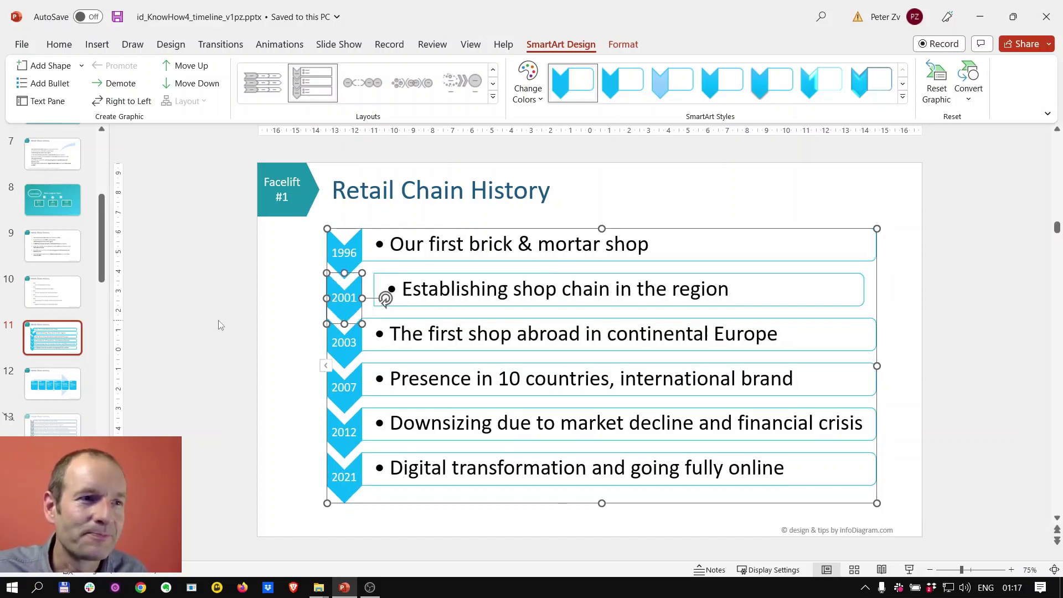
click(208, 331)
key(ctrl+z)
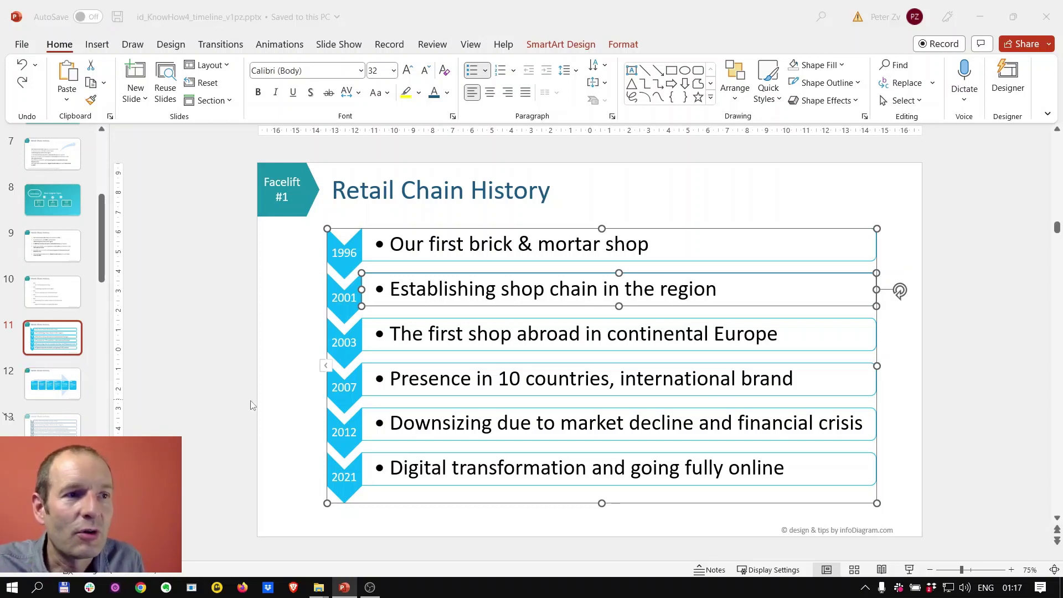
Step: Compare the arrow timeline on slide 12 with the original bullet list on slide 10
click(60, 386)
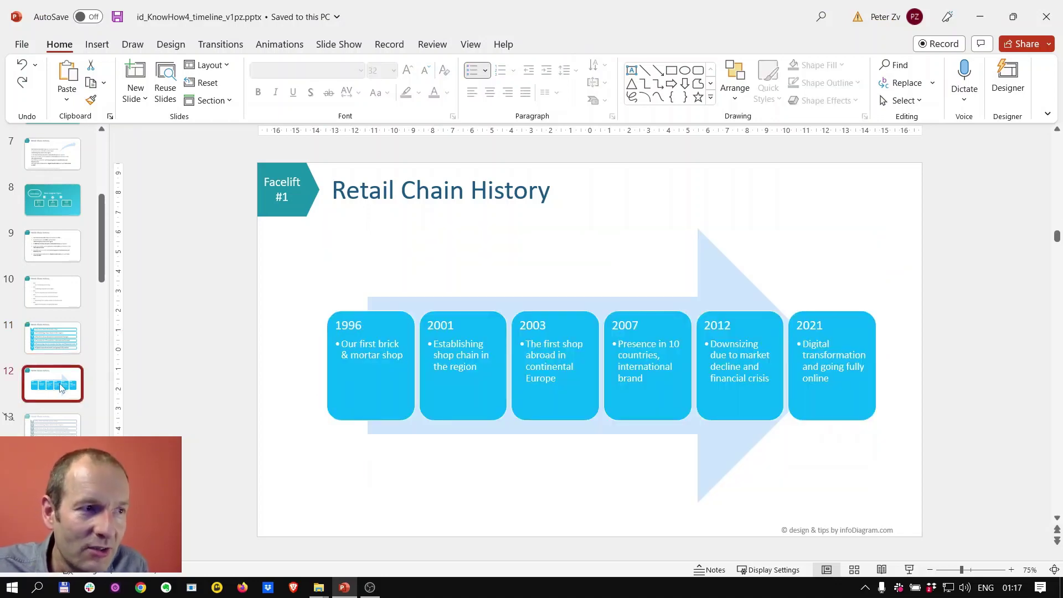
click(59, 302)
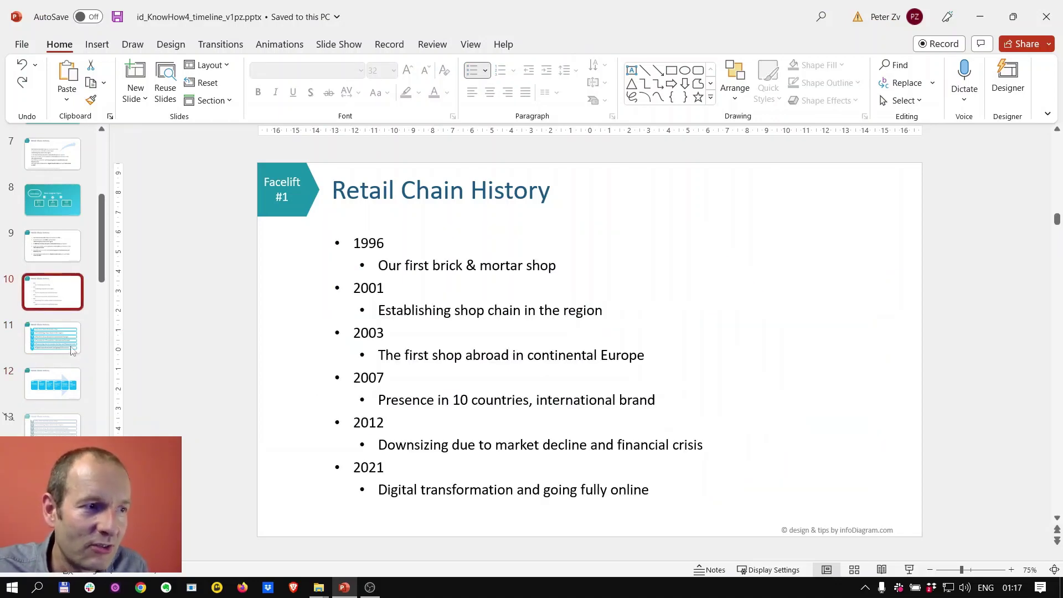
click(61, 398)
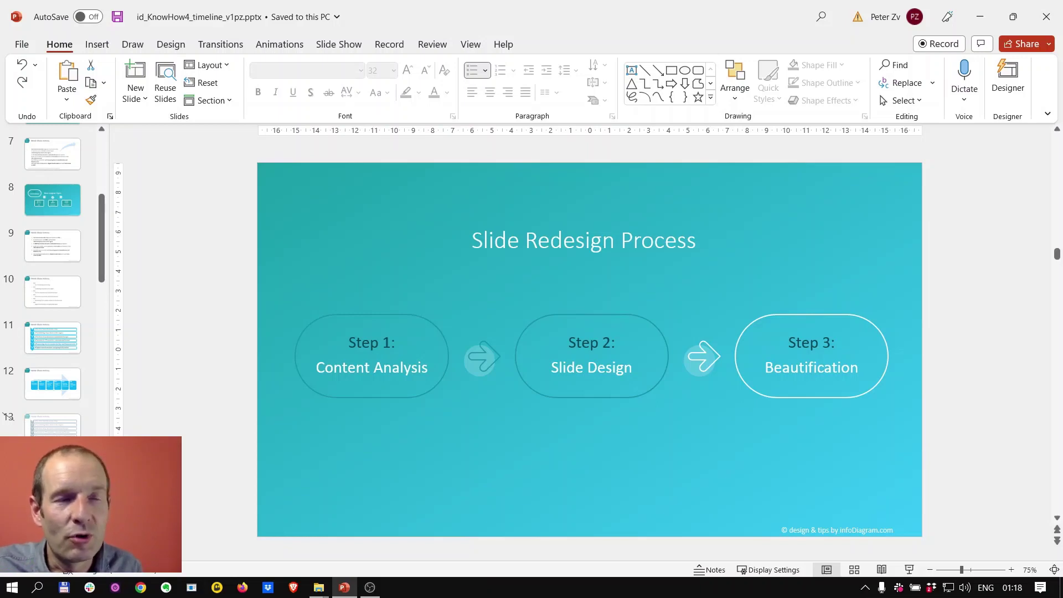
Step: Go to the Facelift #2 slide and inspect its milestone text boxes, Establishing shop chain through Downsizing
key(Page_Down)
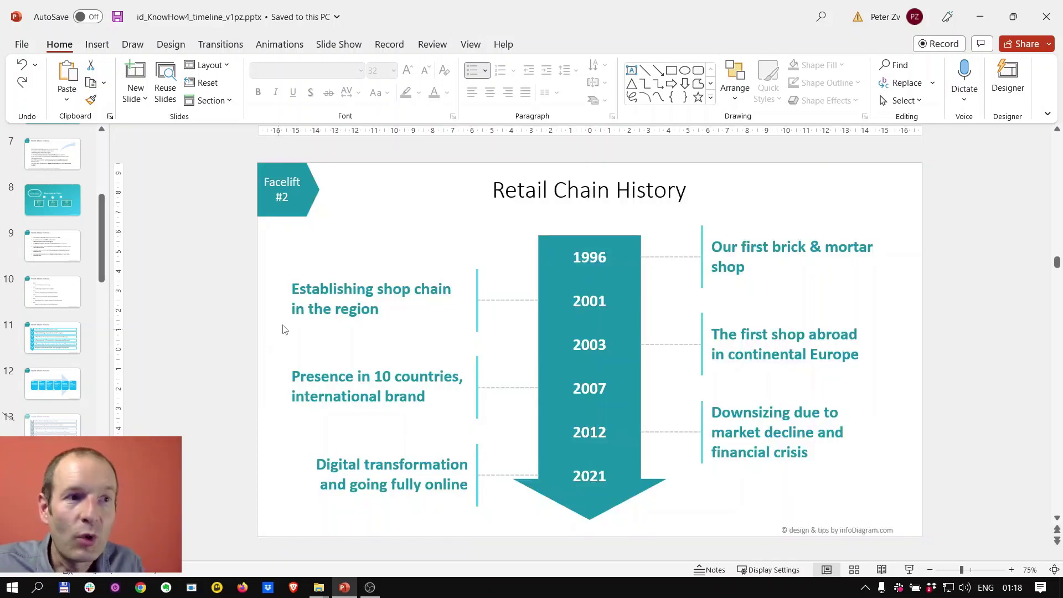
click(350, 299)
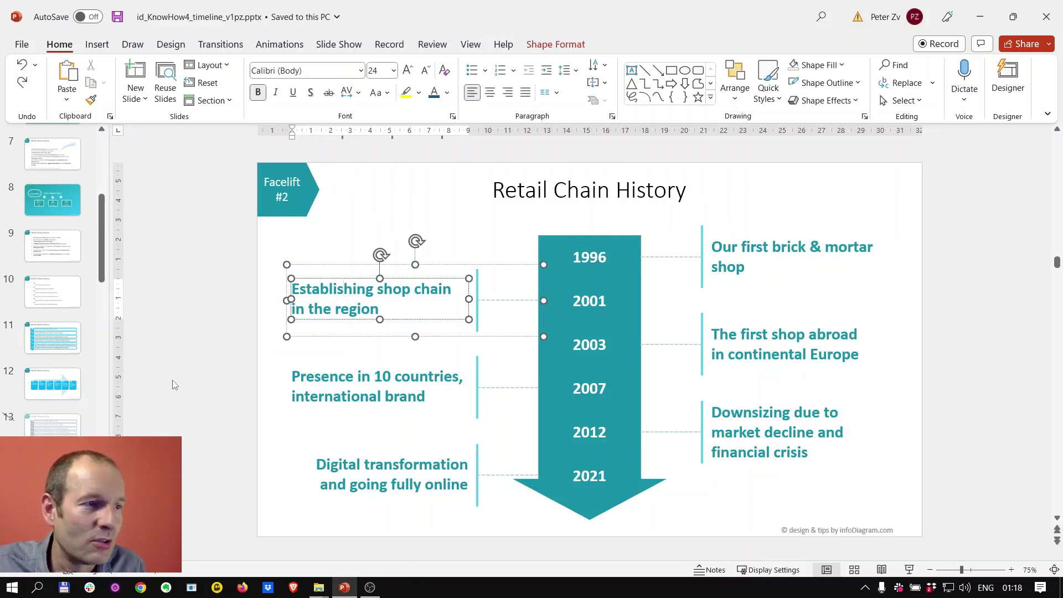
click(331, 379)
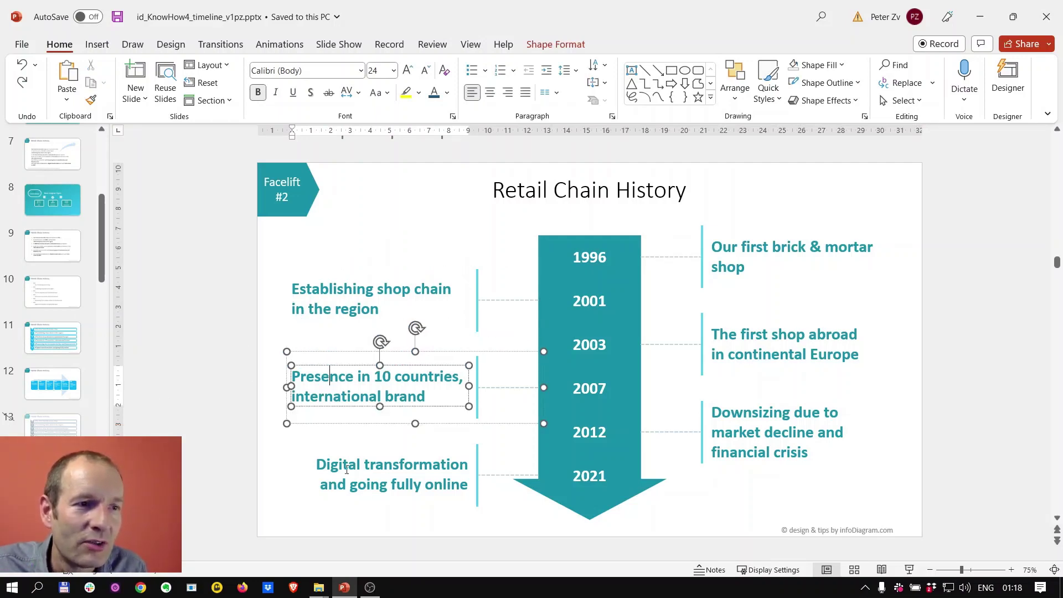
click(347, 470)
click(756, 432)
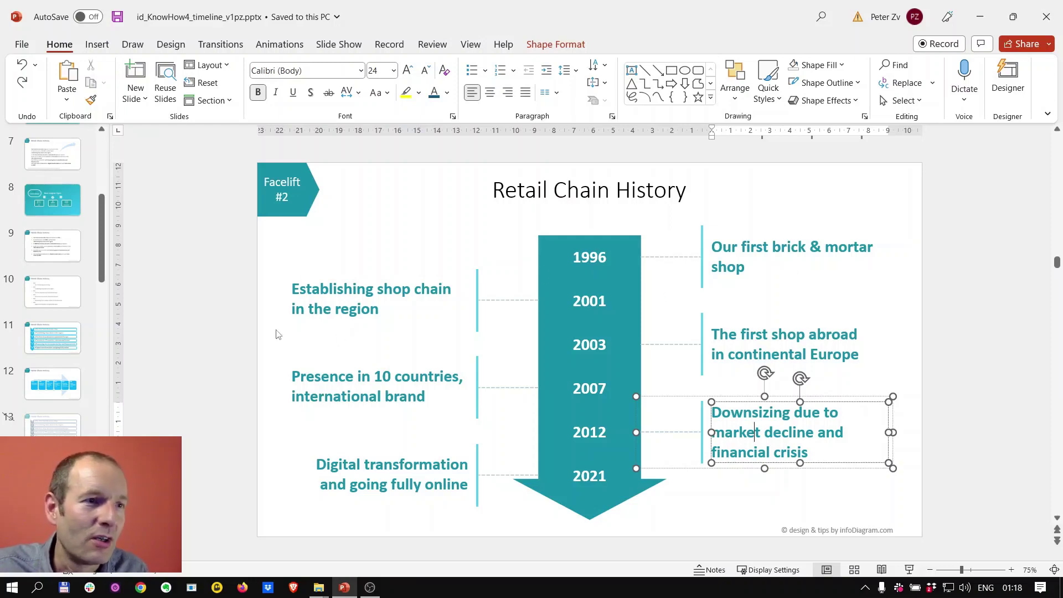
Step: Inspect the teal down-arrow shape and its 1996 and 2001 year labels
click(24, 341)
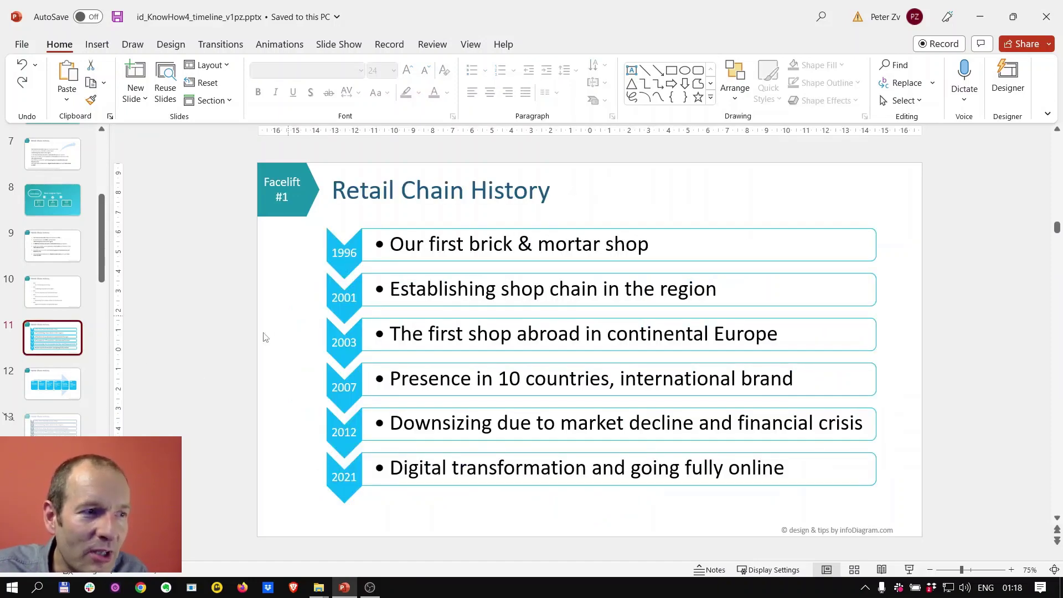
scroll(551, 289, down, 3)
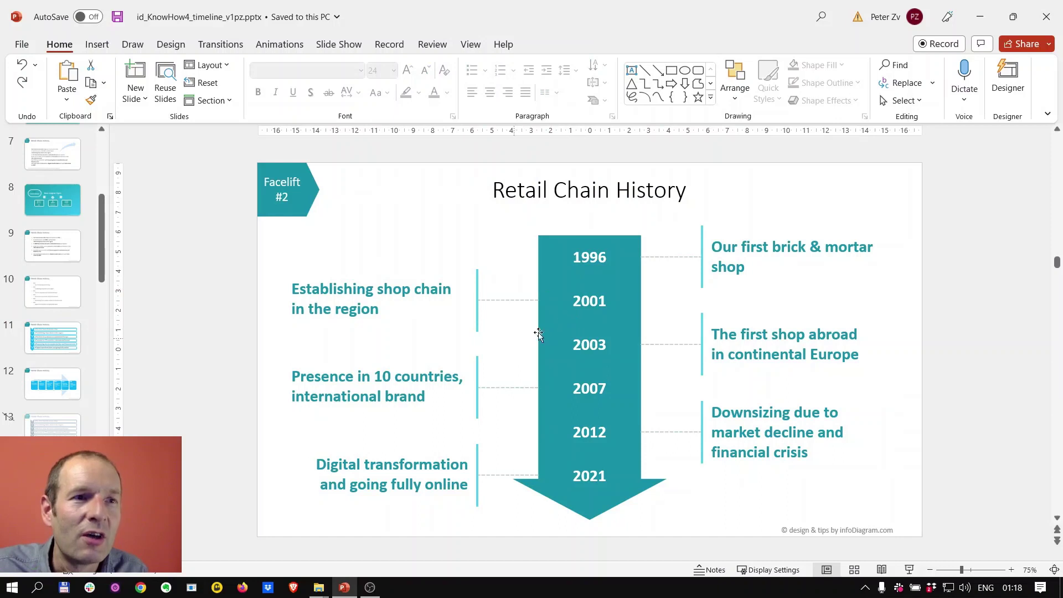
click(547, 242)
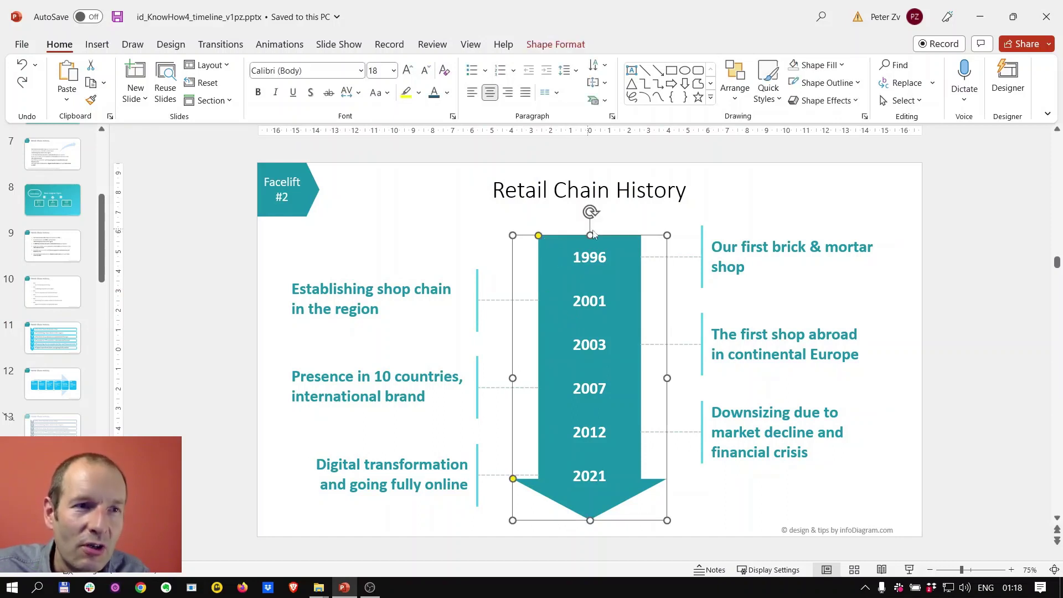
click(576, 254)
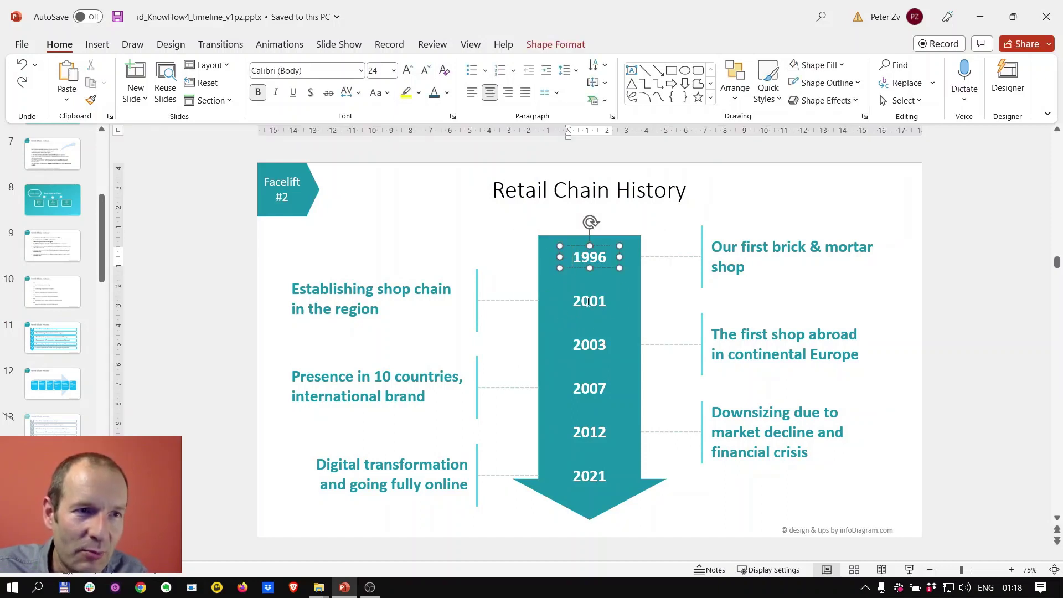
click(588, 301)
click(547, 375)
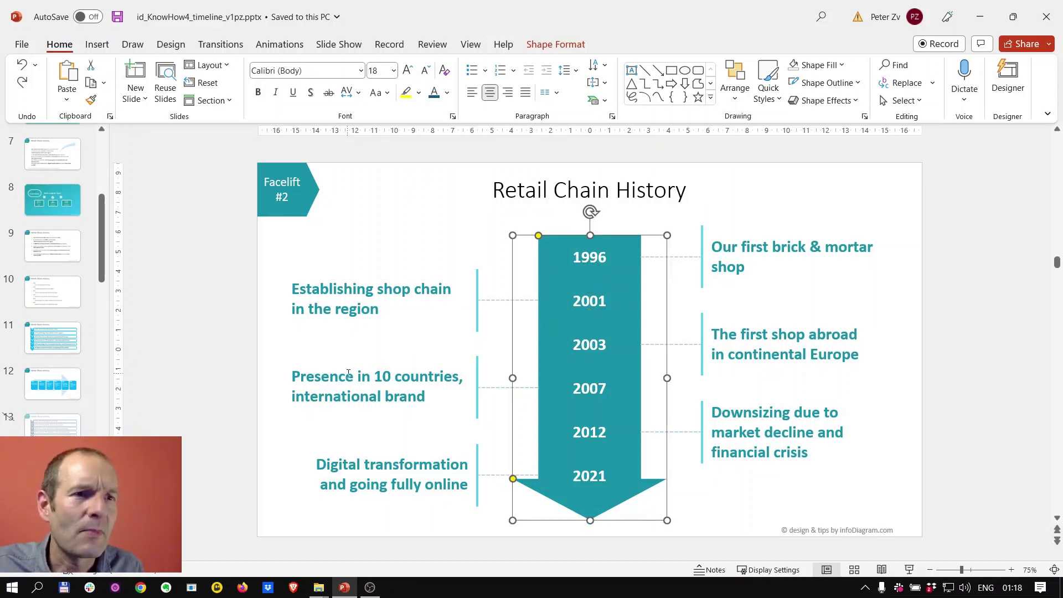
scroll(348, 372, down, 1)
Step: Compare slide 16's ribbon timeline with slide 15 and inspect the 2001 and 2007 ribbons
click(557, 267)
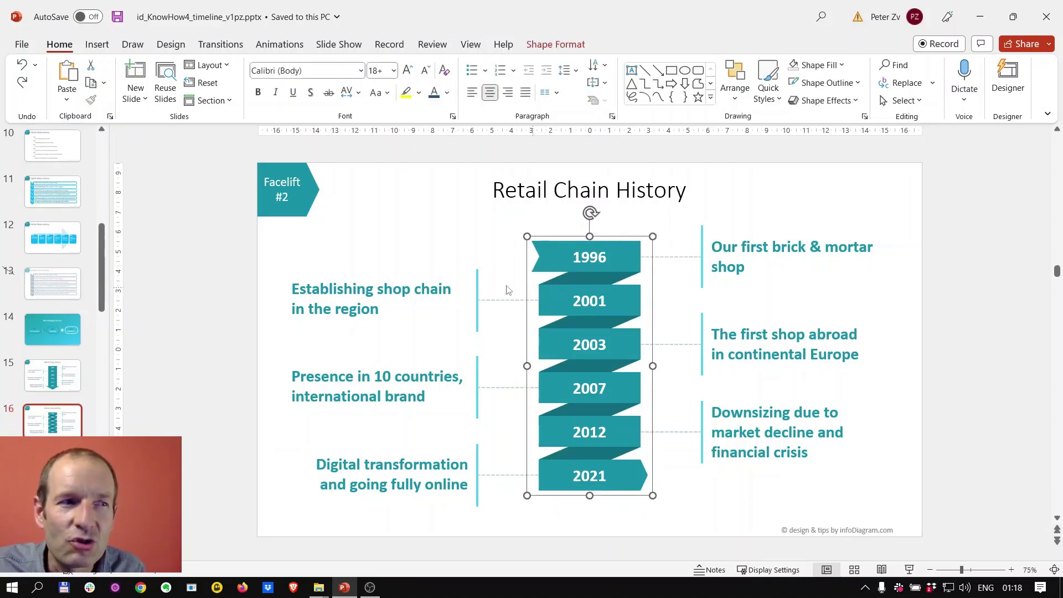
click(62, 385)
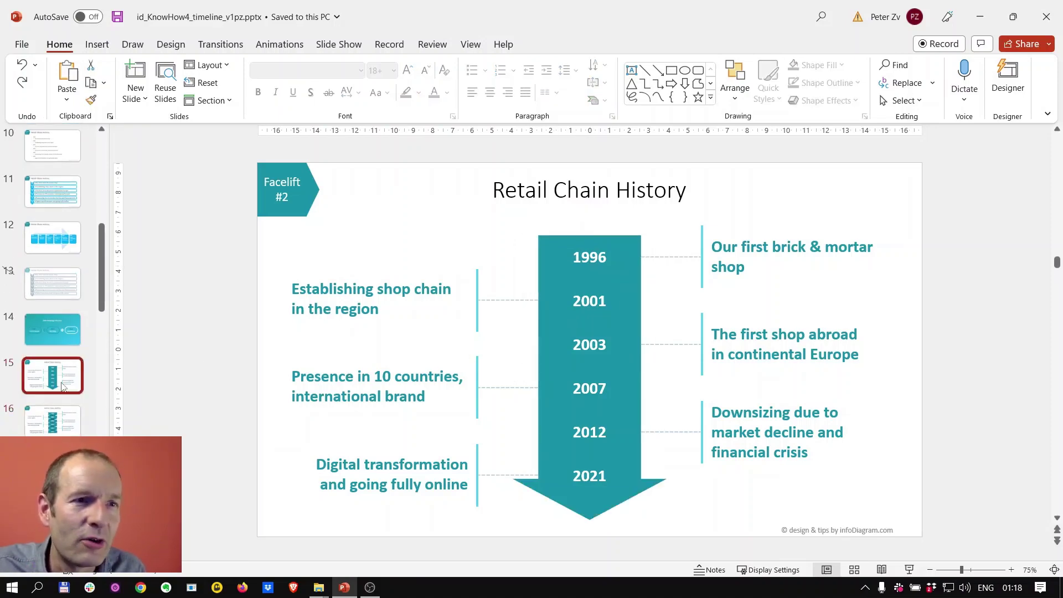
click(52, 418)
click(556, 267)
click(561, 313)
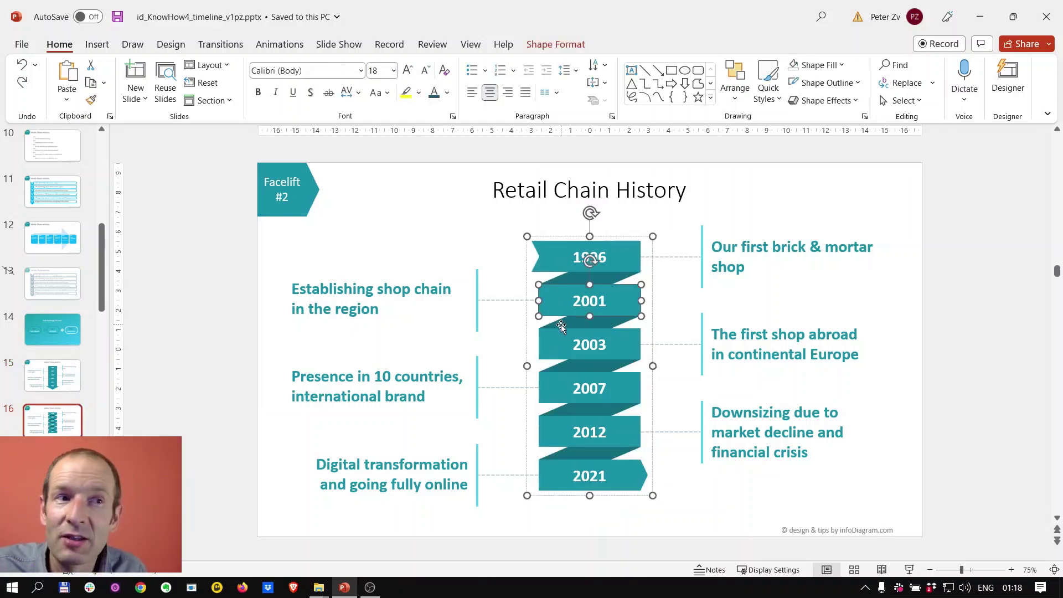
click(554, 392)
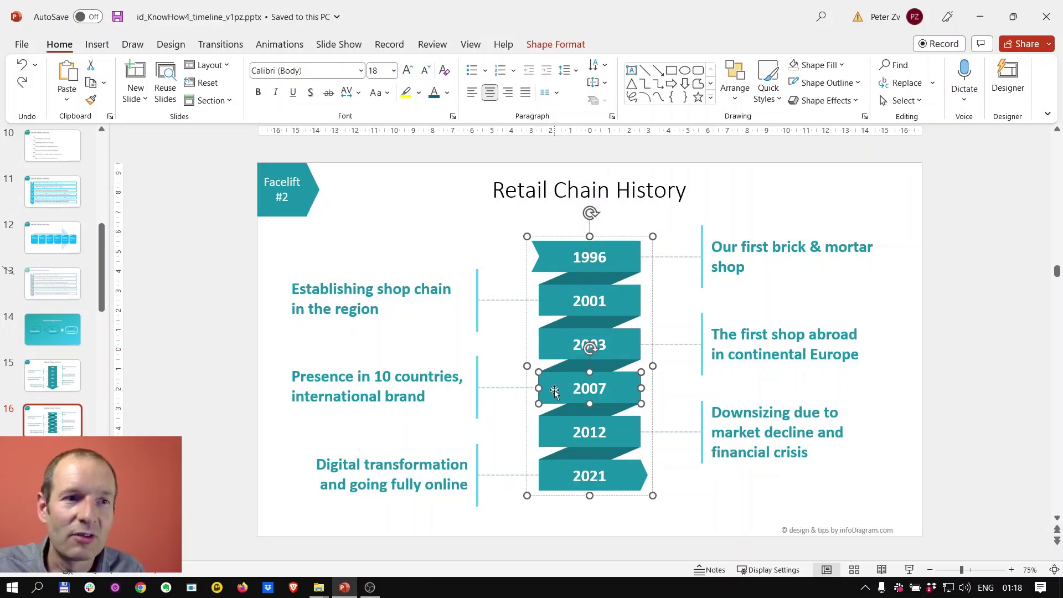